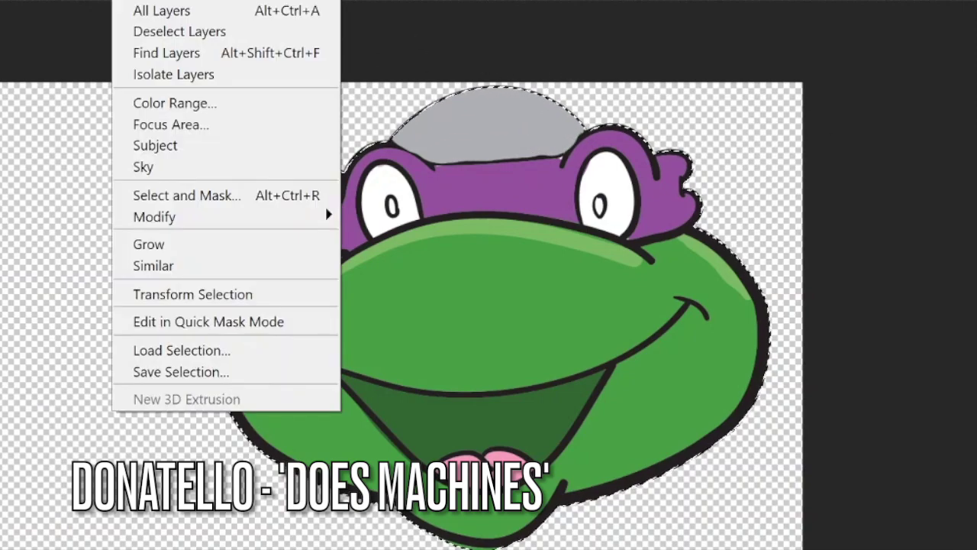
# Adjust the head selection and paint the crown of the purple-masked turtle gray inside its black outline.
pyautogui.click(145, 0)
pyautogui.click(4, 0)
pyautogui.click(19, 2)
pyautogui.click(3, 0)
pyautogui.click(19, 32)
pyautogui.moveTo(61, 398); pyautogui.dragTo(521, 102)
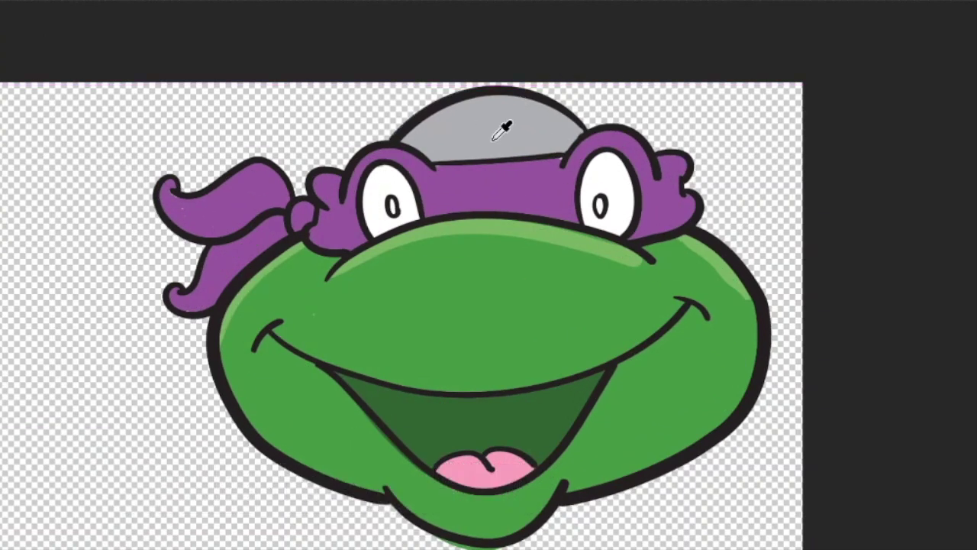
# Paint the purple-masked turtle's green muzzle, cheeks and chin gray, leaving the mouth interior and tongue unpainted.
pyautogui.moveTo(300, 272)
pyautogui.mouseDown()
pyautogui.moveTo(251, 379)
pyautogui.moveTo(324, 443)
pyautogui.moveTo(339, 285)
pyautogui.moveTo(492, 247)
pyautogui.moveTo(630, 282)
pyautogui.moveTo(436, 262)
pyautogui.moveTo(352, 346)
pyautogui.moveTo(458, 370)
pyautogui.moveTo(646, 317)
pyautogui.moveTo(484, 319)
pyautogui.moveTo(661, 271)
pyautogui.moveTo(721, 299)
pyautogui.moveTo(691, 354)
pyautogui.moveTo(703, 413)
pyautogui.moveTo(595, 453)
pyautogui.mouseUp()
pyautogui.moveTo(308, 381); pyautogui.dragTo(367, 462)
pyautogui.rightClick(280, 268)
pyautogui.moveTo(52, 3); pyautogui.dragTo(36, 3)
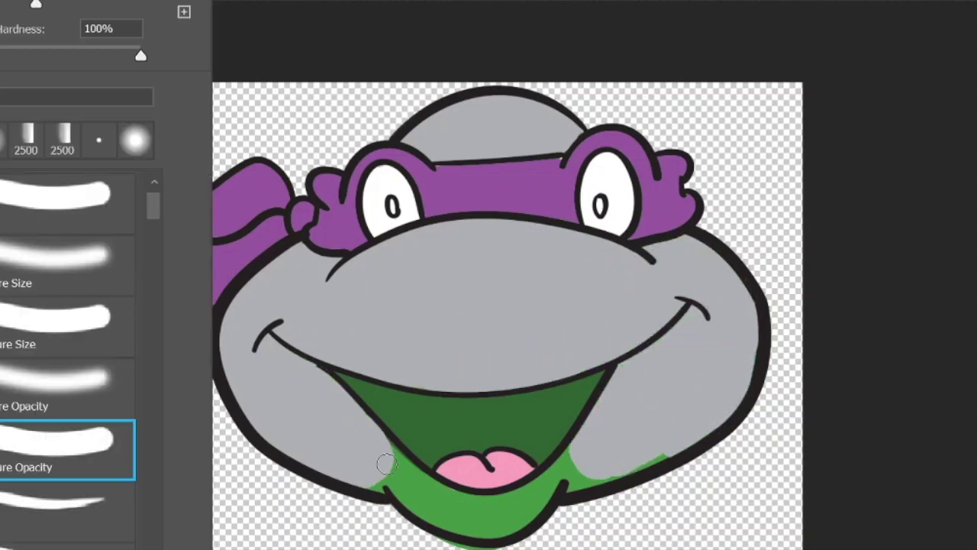
pyautogui.moveTo(384, 461)
pyautogui.mouseDown()
pyautogui.moveTo(492, 523)
pyautogui.moveTo(624, 467)
pyautogui.mouseUp()
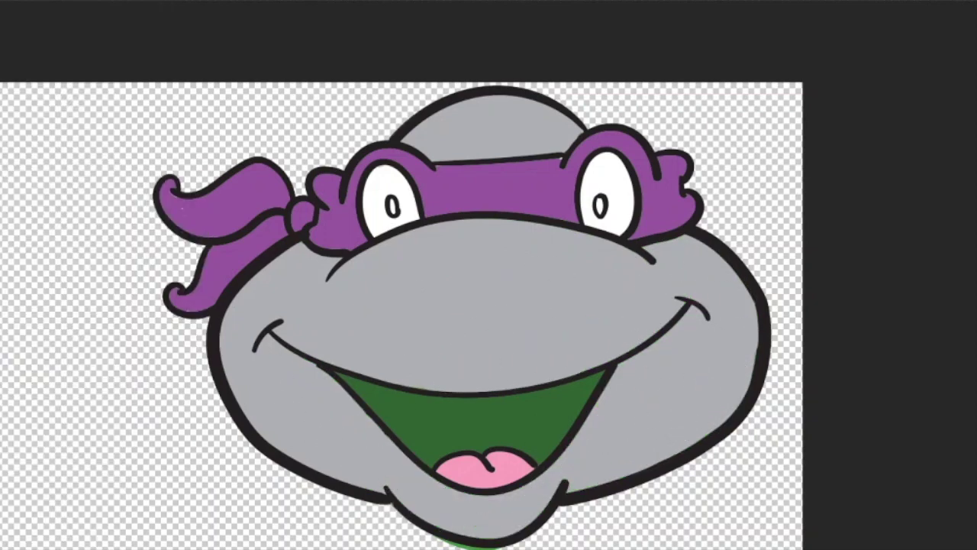
# Paint thin light gray highlights along the upper edges of the gray crown, muzzle and cheeks with a smaller brush.
pyautogui.click(703, 60)
pyautogui.press('Return')
pyautogui.click(1, 2)
pyautogui.moveTo(36, 3); pyautogui.dragTo(8, 3)
pyautogui.click(409, 138)
pyautogui.moveTo(412, 129)
pyautogui.mouseDown()
pyautogui.moveTo(445, 113)
pyautogui.moveTo(527, 101)
pyautogui.mouseUp()
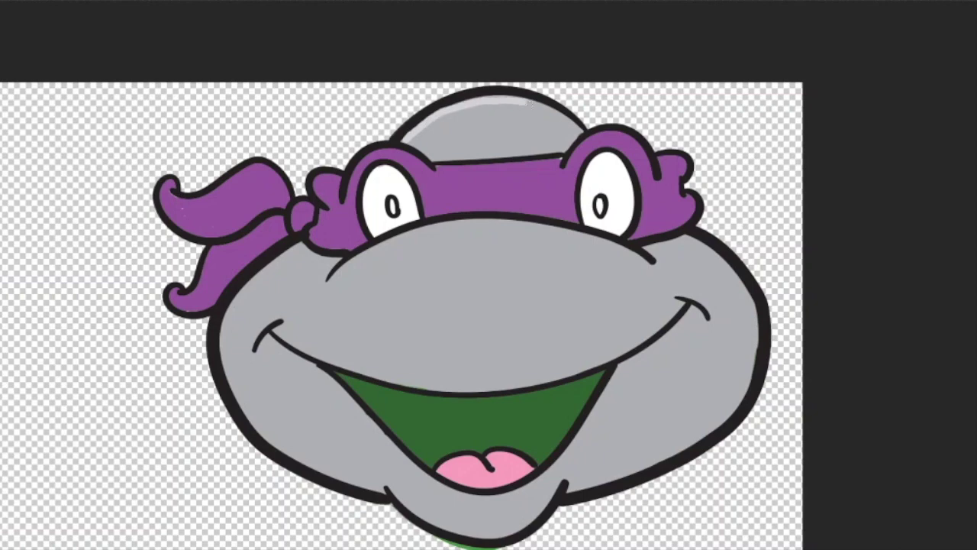
pyautogui.moveTo(341, 273)
pyautogui.mouseDown()
pyautogui.moveTo(365, 254)
pyautogui.moveTo(487, 224)
pyautogui.moveTo(645, 258)
pyautogui.mouseUp()
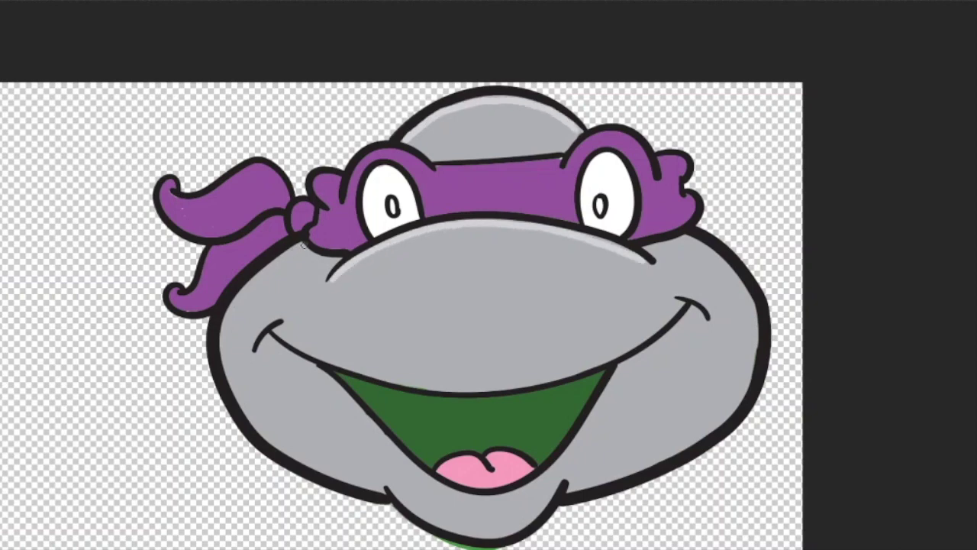
pyautogui.moveTo(305, 245); pyautogui.dragTo(226, 320)
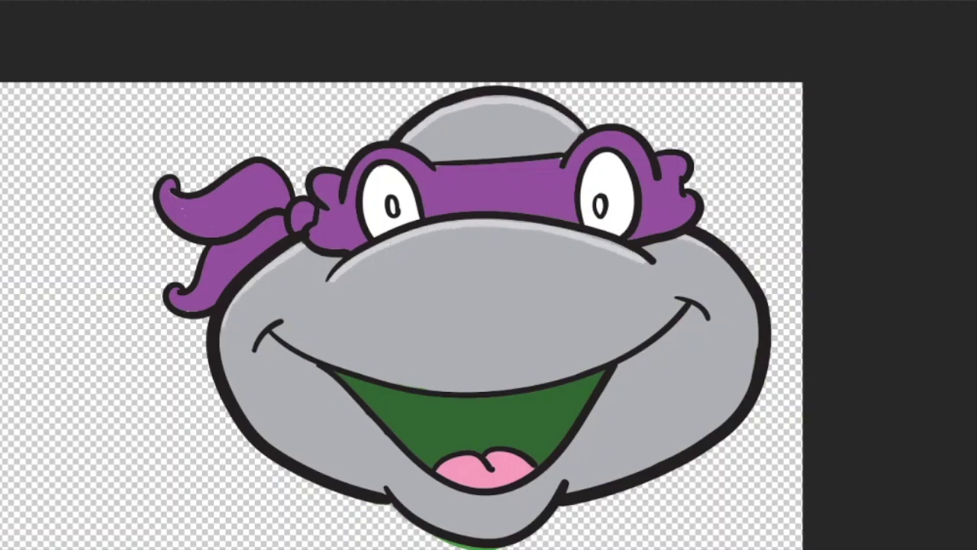
# Shade the lower edges of the gray cheeks and chin with a darker gray.
pyautogui.click(1, 427)
pyautogui.click(692, 84)
pyautogui.press('Return')
pyautogui.click(1, 2)
pyautogui.click(372, 49)
pyautogui.moveTo(410, 513)
pyautogui.mouseDown()
pyautogui.moveTo(506, 531)
pyautogui.moveTo(672, 451)
pyautogui.moveTo(747, 372)
pyautogui.mouseUp()
pyautogui.moveTo(389, 500); pyautogui.dragTo(229, 378)
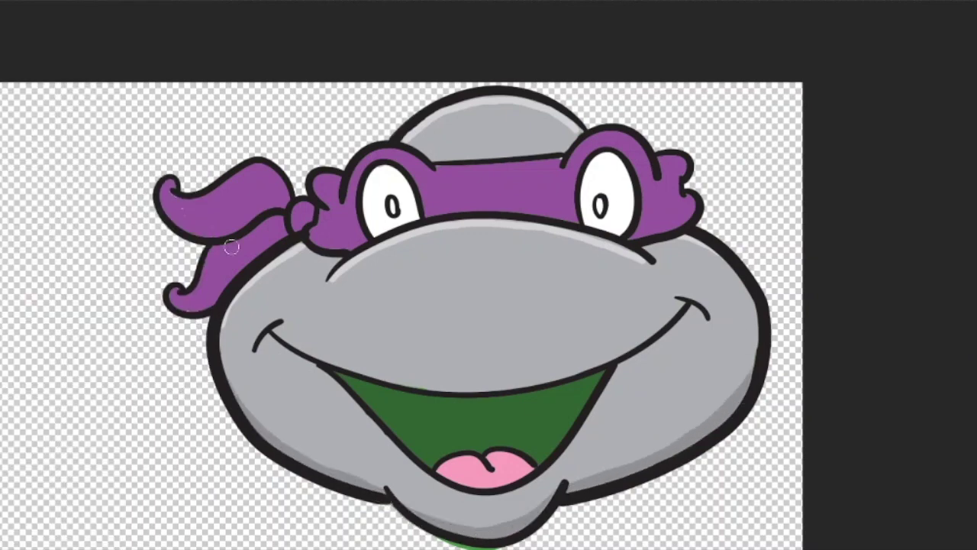
# Select the green mouth interior, modify the selection, paint it dark gray and deselect.
pyautogui.press('w')
pyautogui.click(466, 417)
pyautogui.click(1, 428)
pyautogui.click(604, 180)
pyautogui.press('Return')
pyautogui.click(128, 1)
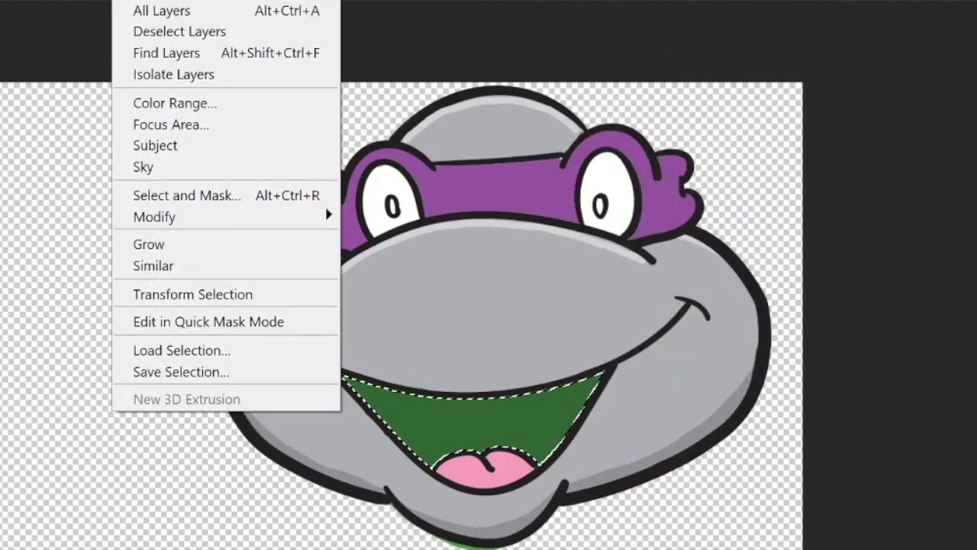
pyautogui.moveTo(183, 219)
pyautogui.click(382, 260)
pyautogui.press('Return')
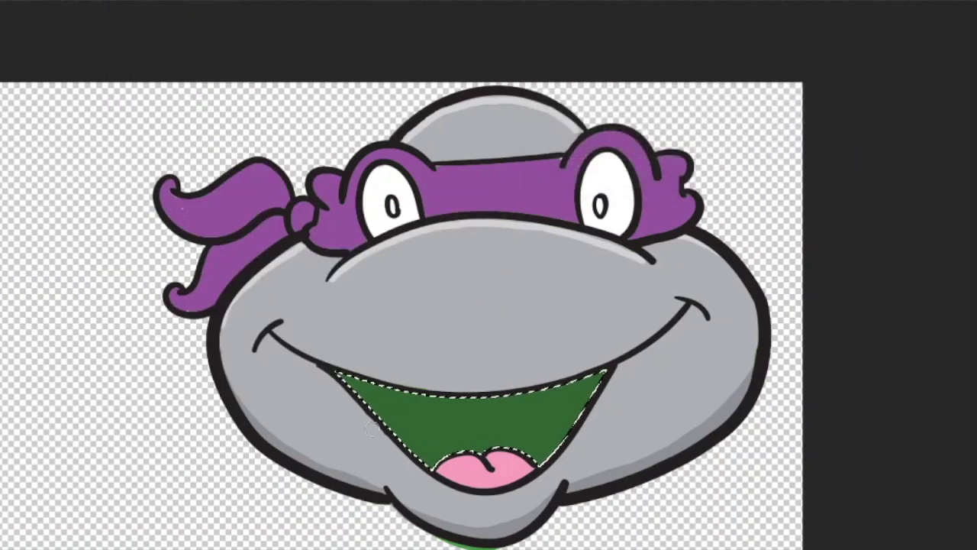
pyautogui.moveTo(345, 380)
pyautogui.mouseDown()
pyautogui.moveTo(374, 403)
pyautogui.moveTo(530, 408)
pyautogui.moveTo(517, 447)
pyautogui.mouseUp()
pyautogui.hotkey('ctrl', 'd')
pyautogui.press('w')
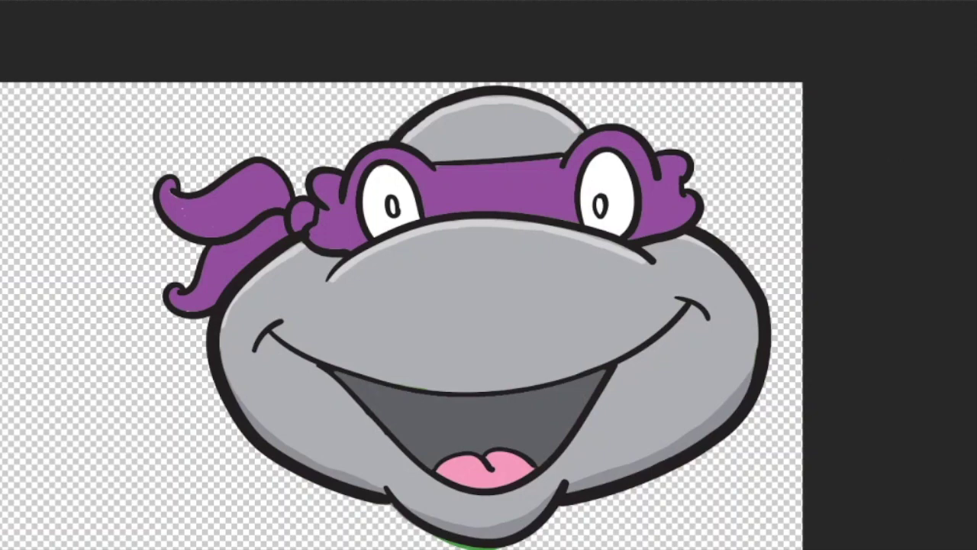
# Add small gray screw heads along the edges of the crown, cheeks and chin.
pyautogui.moveTo(149, 429); pyautogui.dragTo(149, 548)
pyautogui.click(90, 484)
pyautogui.click(90, 516)
pyautogui.click(90, 549)
pyautogui.click(807, 237)
pyautogui.click(2, 1)
pyautogui.click(293, 254)
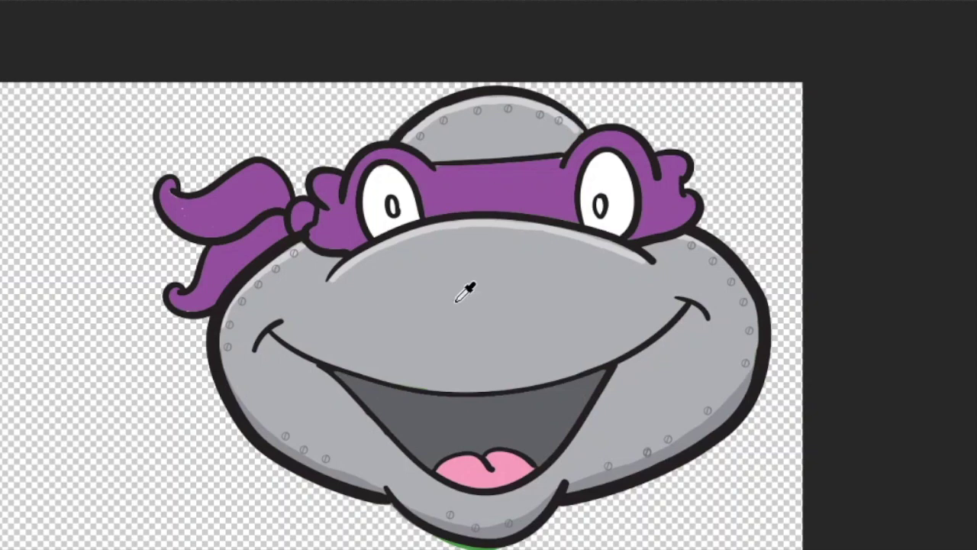
# Set the paint colour to a bright green.
pyautogui.click(903, 217)
pyautogui.click(857, 61)
pyautogui.press('Return')
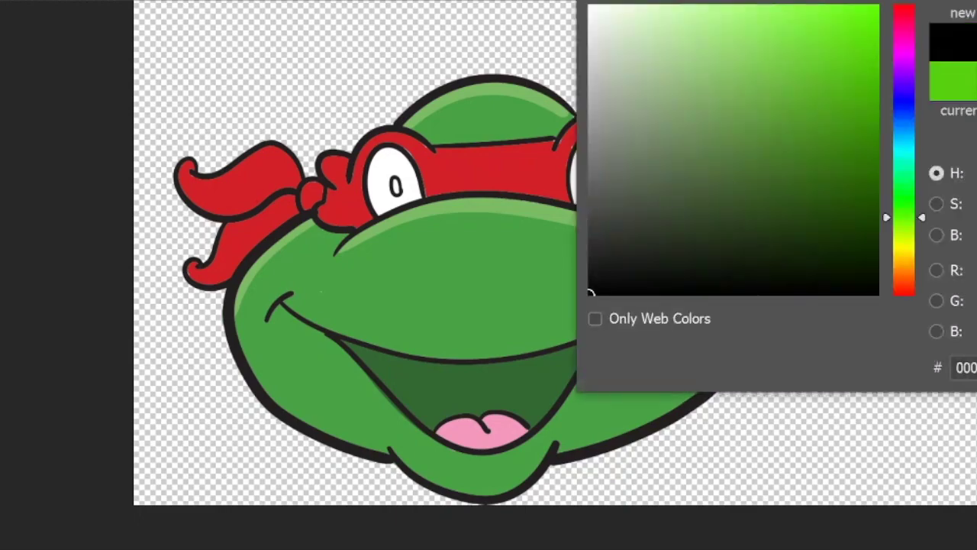
# Draw thick black round goggle outlines around both eyes of the red-masked turtle on a new layer.
pyautogui.press('Return')
pyautogui.click(54, 3)
pyautogui.scroll(5, 84, 210)
pyautogui.click(83, 210)
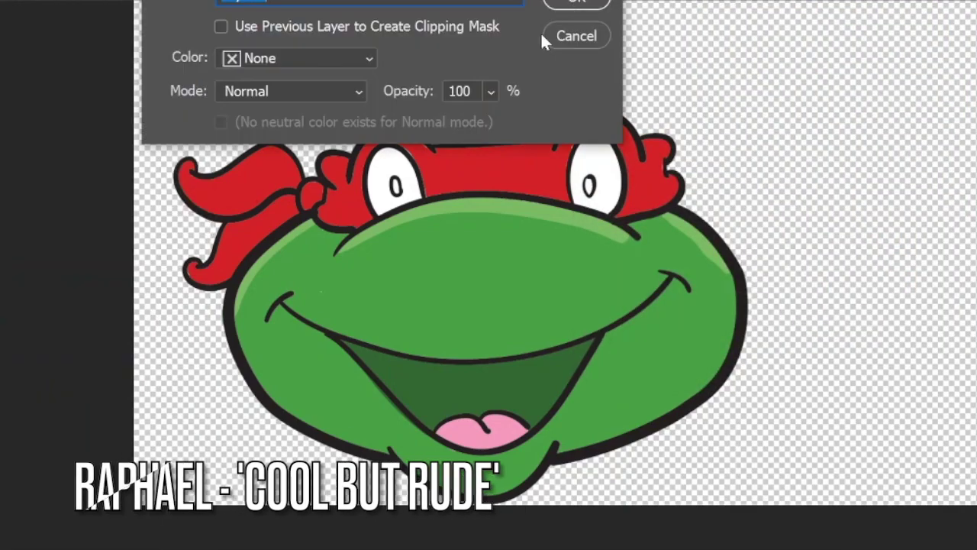
pyautogui.click(574, 3)
pyautogui.moveTo(439, 195)
pyautogui.mouseDown()
pyautogui.moveTo(405, 131)
pyautogui.moveTo(365, 218)
pyautogui.mouseUp()
pyautogui.moveTo(549, 200)
pyautogui.mouseDown()
pyautogui.moveTo(642, 137)
pyautogui.moveTo(620, 222)
pyautogui.mouseUp()
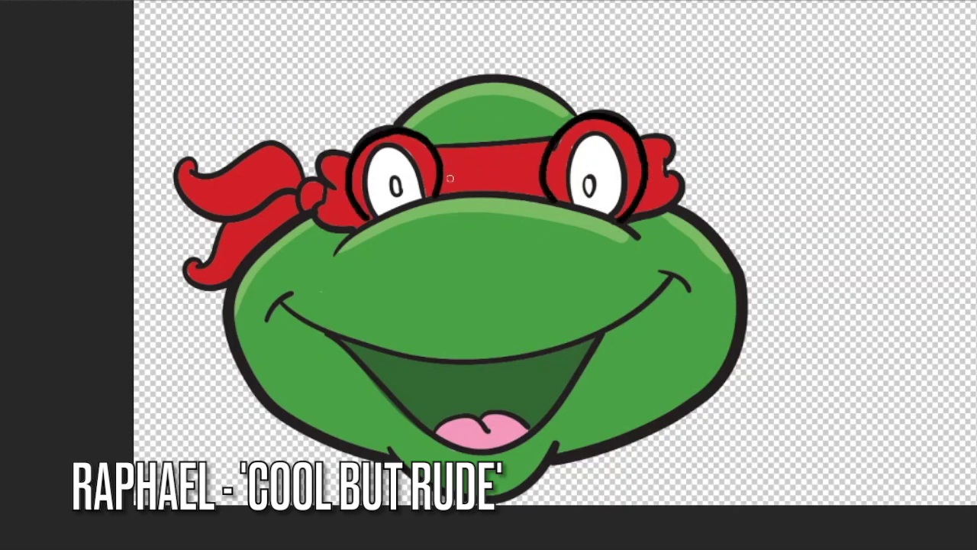
# Fill both goggle lenses with dark purple on another new layer, using a larger brush.
pyautogui.moveTo(906, 133); pyautogui.dragTo(906, 43)
pyautogui.click(783, 129)
pyautogui.press('Return')
pyautogui.hotkey('ctrl', 'shift', 'n')
pyautogui.press('Return')
pyautogui.moveTo(47, 3); pyautogui.dragTo(81, 4)
pyautogui.moveTo(375, 172)
pyautogui.mouseDown()
pyautogui.moveTo(388, 159)
pyautogui.moveTo(375, 198)
pyautogui.moveTo(412, 187)
pyautogui.mouseUp()
pyautogui.moveTo(591, 179)
pyautogui.mouseDown()
pyautogui.moveTo(606, 137)
pyautogui.moveTo(617, 178)
pyautogui.moveTo(588, 176)
pyautogui.mouseUp()
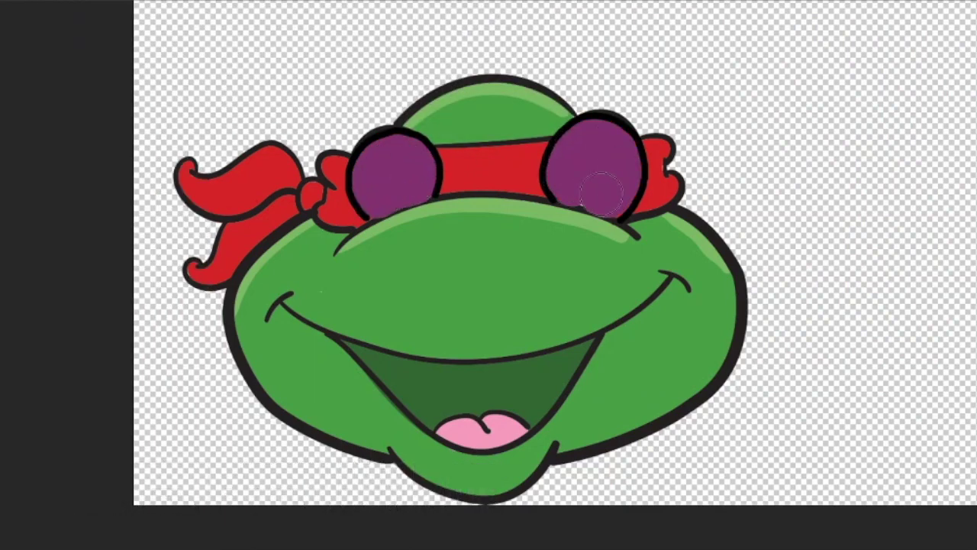
# Paint a lighter purple area across the upper part of both goggle lenses with a smaller brush.
pyautogui.click(751, 99)
pyautogui.press('Return')
pyautogui.moveTo(79, 3); pyautogui.dragTo(22, 3)
pyautogui.moveTo(363, 187); pyautogui.dragTo(432, 157)
pyautogui.moveTo(554, 174); pyautogui.dragTo(610, 158)
# Add pinkish-purple bands near the top of both lenses and near-white glints above them.
pyautogui.click(722, 53)
pyautogui.press('Return')
pyautogui.moveTo(356, 174)
pyautogui.mouseDown()
pyautogui.moveTo(368, 160)
pyautogui.moveTo(427, 147)
pyautogui.mouseUp()
pyautogui.moveTo(557, 158)
pyautogui.mouseDown()
pyautogui.moveTo(631, 154)
pyautogui.moveTo(636, 165)
pyautogui.mouseUp()
pyautogui.click(610, 32)
pyautogui.press('Return')
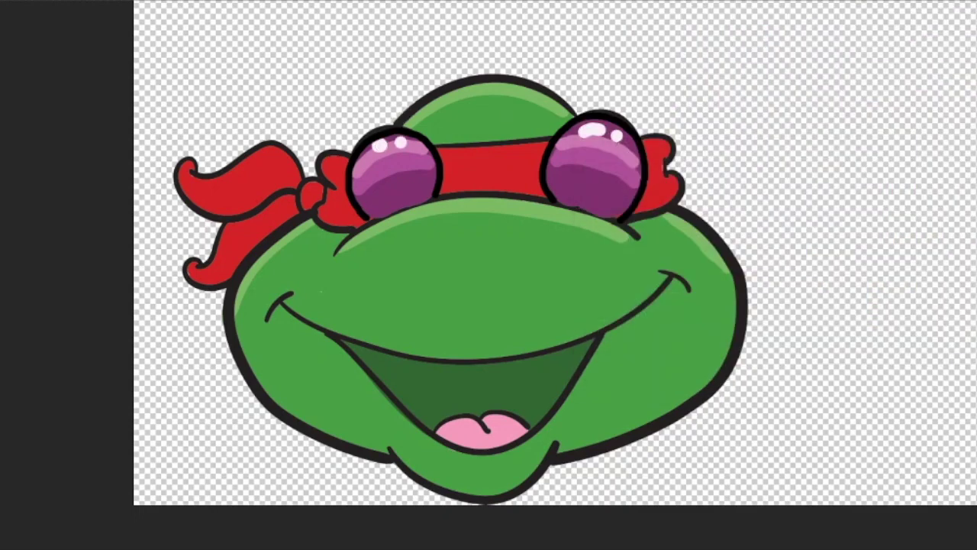
# Refine the goggles' black outlines and draw a bridge between the two lenses with a small brush.
pyautogui.rightClick(220, 168)
pyautogui.moveTo(21, 3); pyautogui.dragTo(5, 3)
pyautogui.moveTo(355, 162); pyautogui.dragTo(355, 195)
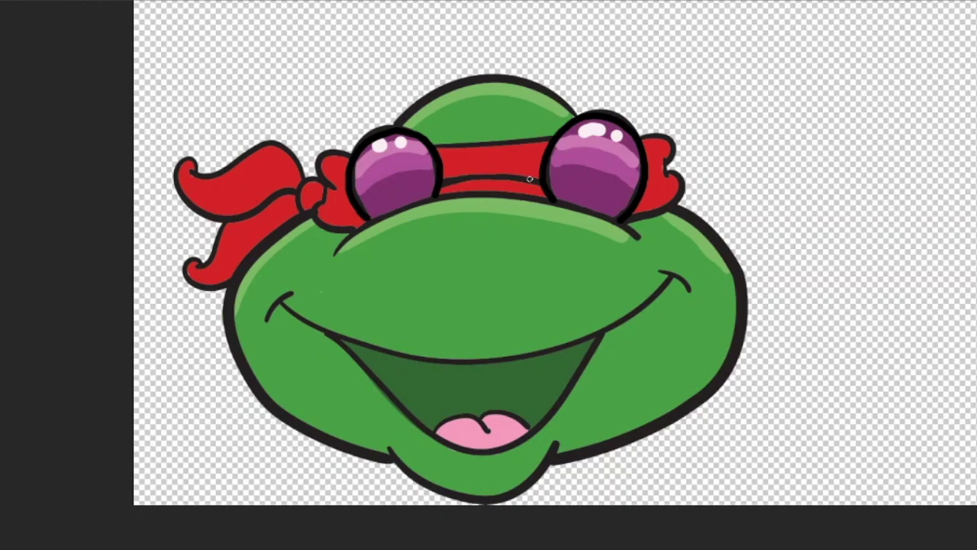
# Extend the red-masked turtle's tongue to hang over the chin, outlining it in black and filling it pink.
pyautogui.moveTo(451, 440)
pyautogui.mouseDown()
pyautogui.moveTo(509, 481)
pyautogui.moveTo(490, 449)
pyautogui.moveTo(442, 452)
pyautogui.mouseUp()
pyautogui.keyDown('alt'); pyautogui.click(296, 222); pyautogui.keyUp('alt')
pyautogui.click(1, 1)
pyautogui.click(3, 2)
pyautogui.moveTo(507, 506); pyautogui.dragTo(518, 501)
pyautogui.click(2, 2)
pyautogui.moveTo(433, 436); pyautogui.dragTo(460, 480)
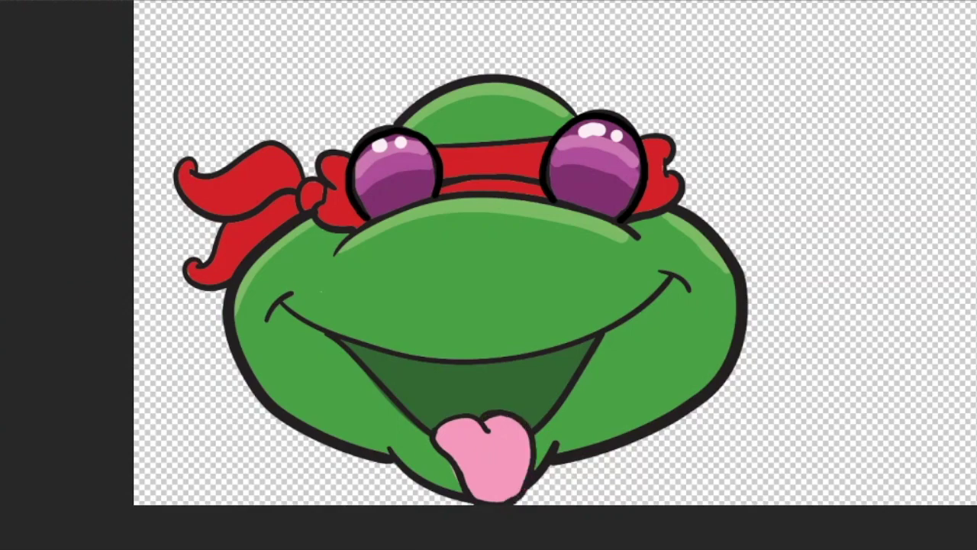
# Choose a light tint as the paint colour.
pyautogui.click(2, 275)
pyautogui.click(697, 18)
pyautogui.click(975, 14)
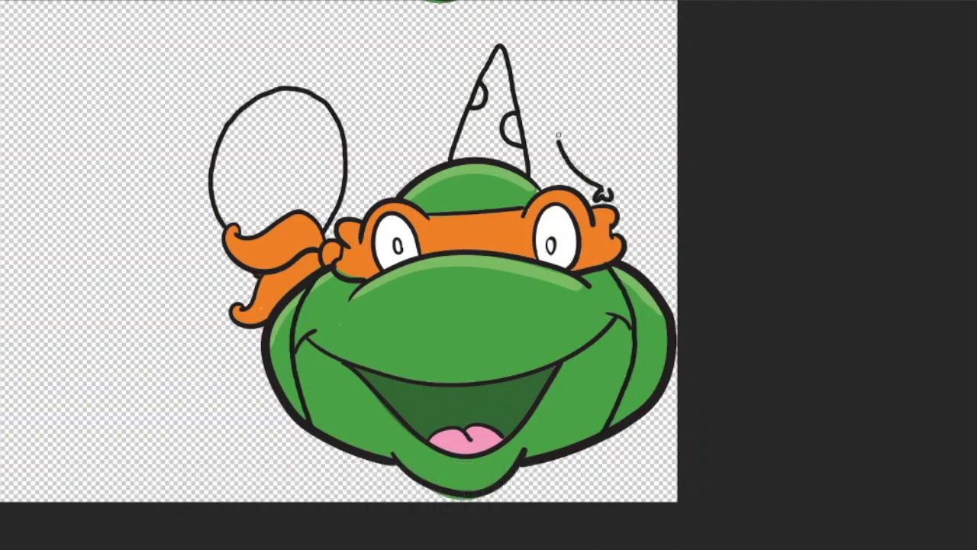
# Outline the balloon on the right of the orange-masked turtle and draw black strings for both balloons.
pyautogui.moveTo(557, 136); pyautogui.dragTo(648, 145)
pyautogui.moveTo(260, 323); pyautogui.dragTo(245, 464)
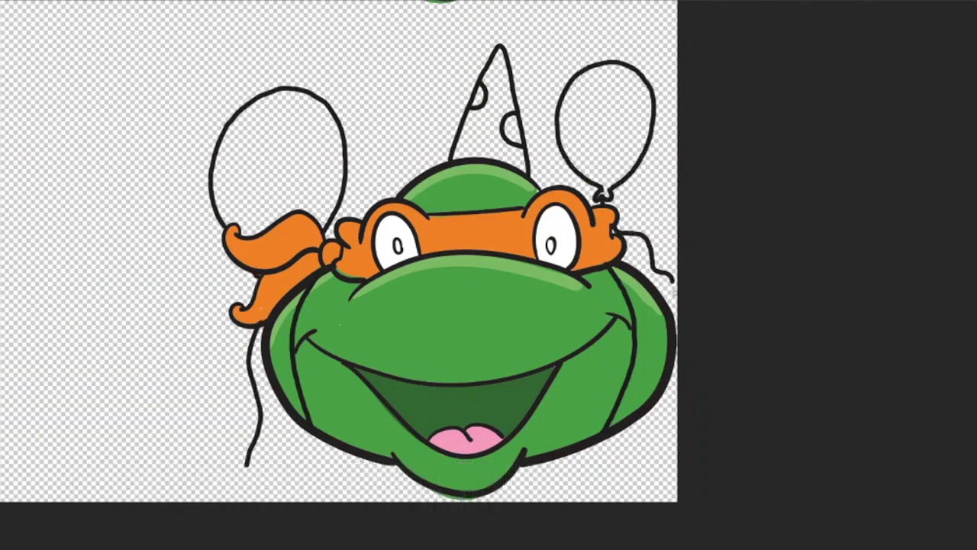
# Fill the orange-masked turtle's party hat with yellow.
pyautogui.click(904, 253)
pyautogui.click(855, 45)
pyautogui.press('Return')
pyautogui.moveTo(470, 138); pyautogui.dragTo(463, 153)
# Fill the left balloon with red inside its black outline.
pyautogui.press('n')
pyautogui.click(904, 8)
pyautogui.press('Return')
pyautogui.moveTo(232, 214)
pyautogui.mouseDown()
pyautogui.moveTo(237, 136)
pyautogui.moveTo(328, 126)
pyautogui.mouseUp()
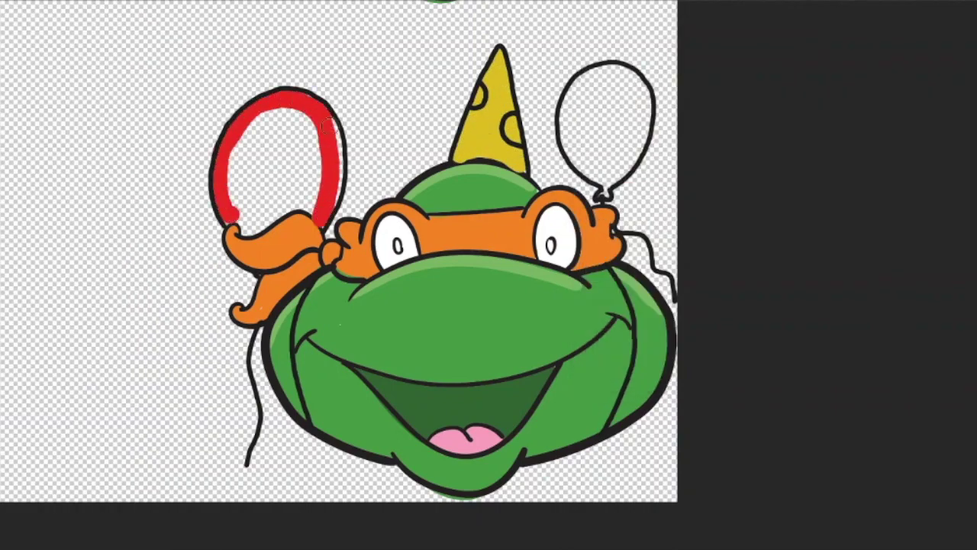
pyautogui.moveTo(264, 219)
pyautogui.mouseDown()
pyautogui.moveTo(263, 156)
pyautogui.moveTo(251, 216)
pyautogui.moveTo(316, 196)
pyautogui.mouseUp()
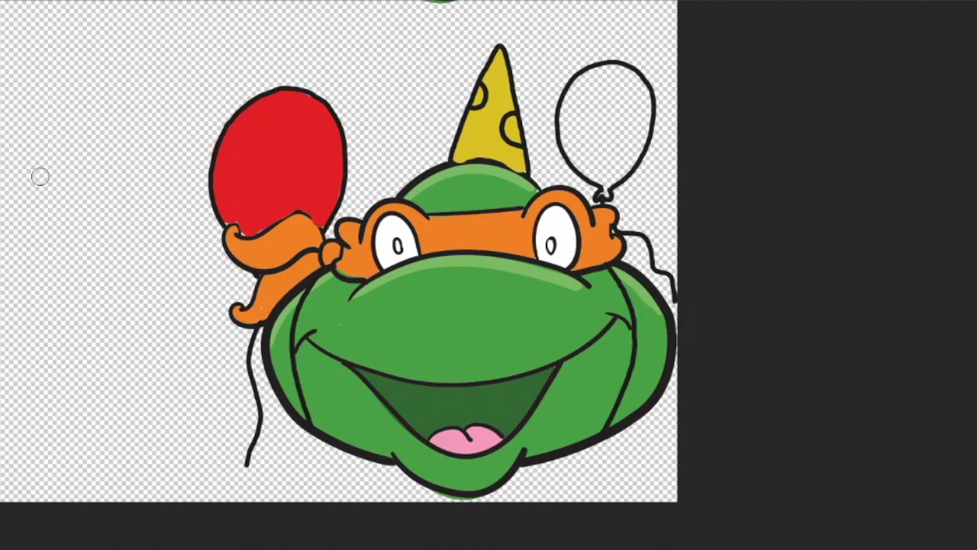
# Tidy the red balloon's edge along the orange mask tails with a smaller brush and add pale pink highlights.
pyautogui.click(46, 2)
pyautogui.moveTo(18, 3); pyautogui.dragTo(10, 3)
pyautogui.click(229, 222)
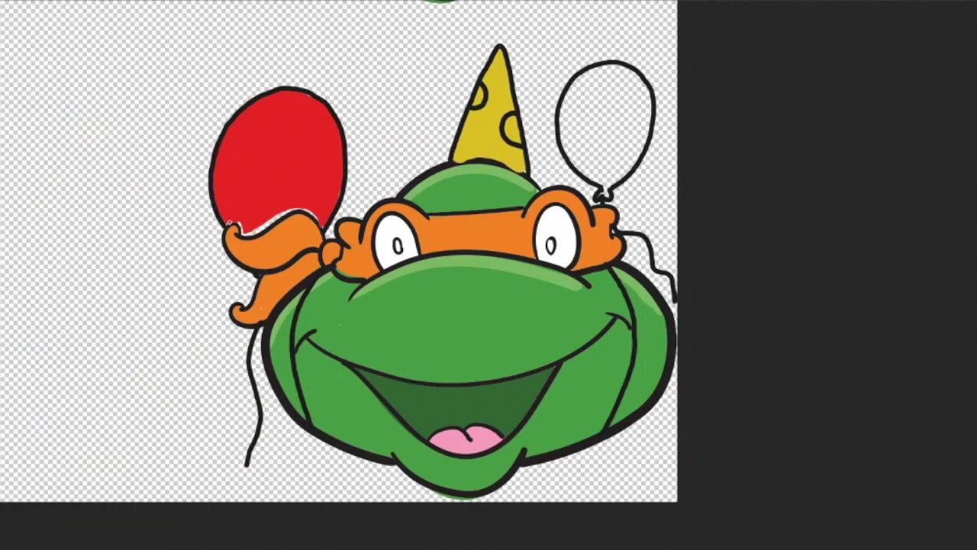
pyautogui.click(648, 13)
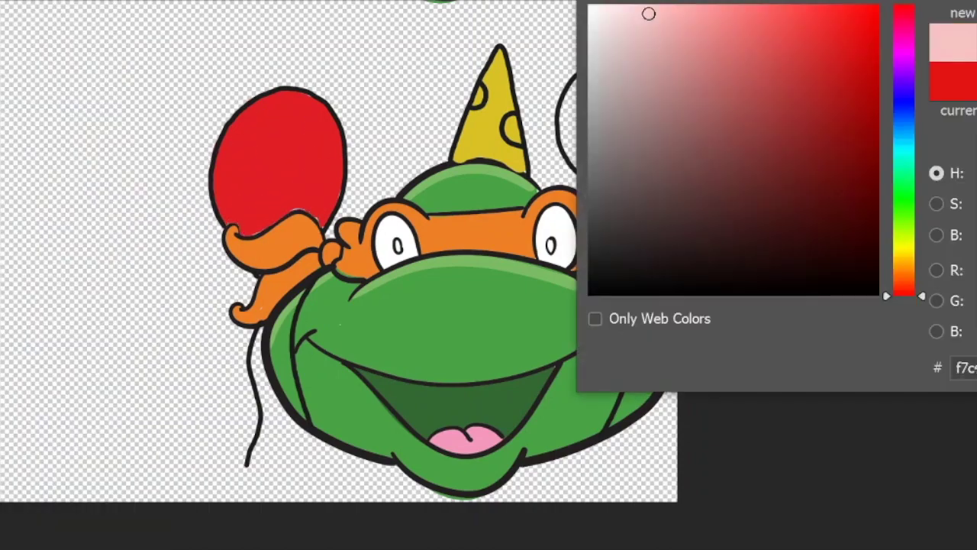
pyautogui.press('Return')
# Fill the right balloon with blue, using a larger brush.
pyautogui.click(903, 205)
pyautogui.click(847, 138)
pyautogui.click(903, 122)
pyautogui.click(849, 59)
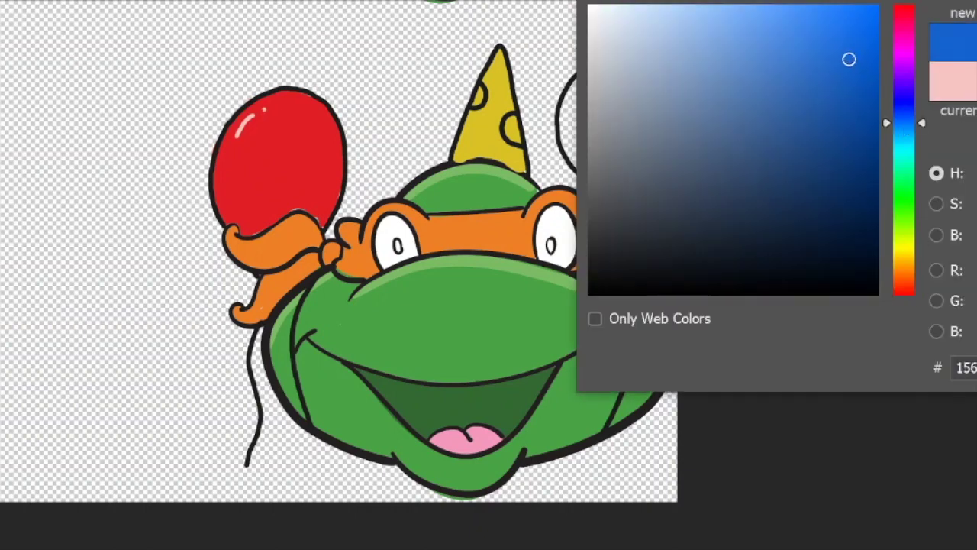
pyautogui.press('Return')
pyautogui.moveTo(10, 3); pyautogui.dragTo(66, 2)
pyautogui.moveTo(628, 107)
pyautogui.mouseDown()
pyautogui.moveTo(595, 84)
pyautogui.moveTo(575, 135)
pyautogui.moveTo(593, 78)
pyautogui.moveTo(638, 108)
pyautogui.moveTo(615, 164)
pyautogui.mouseUp()
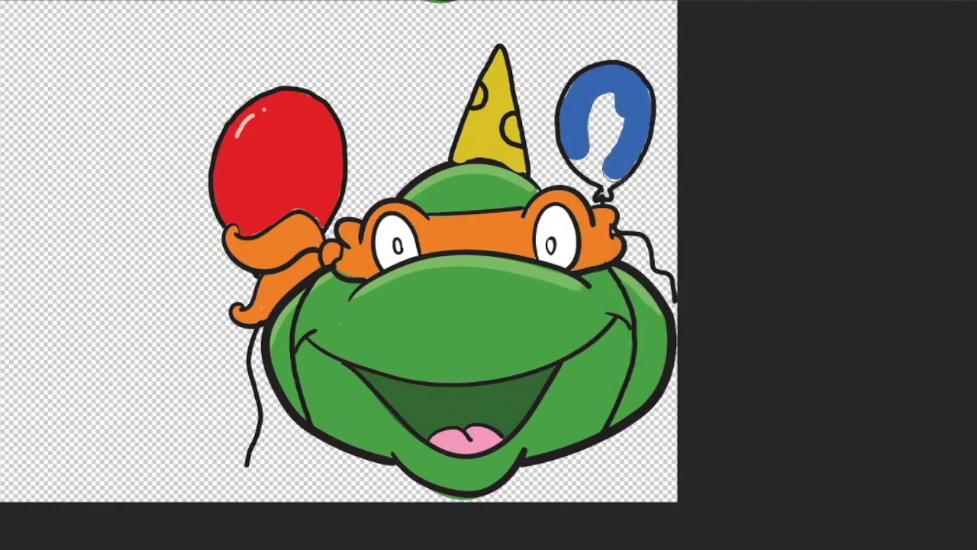
# Paint the blue balloon's knot with a smaller brush and add pale blue highlights near its top.
pyautogui.moveTo(66, 3); pyautogui.dragTo(15, 3)
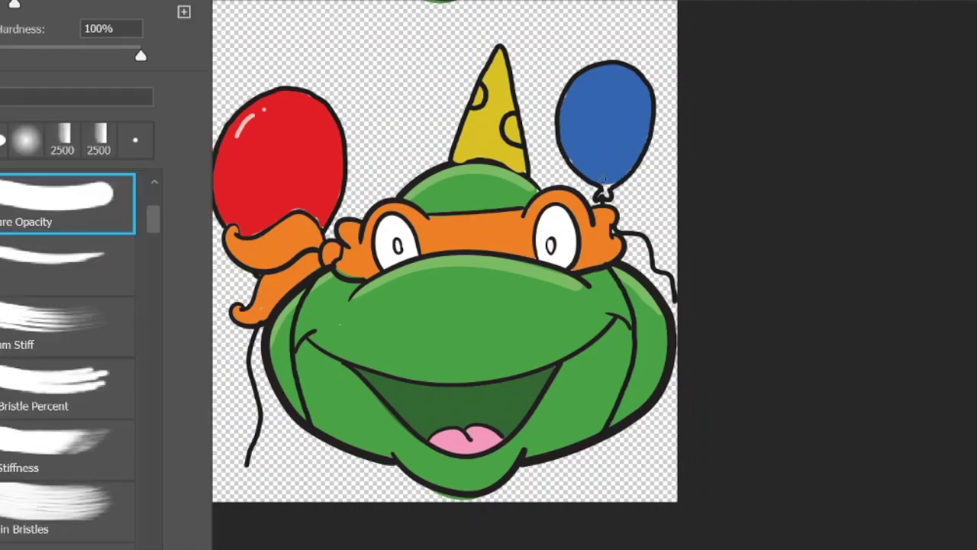
pyautogui.moveTo(606, 185); pyautogui.dragTo(608, 194)
pyautogui.click(736, 19)
pyautogui.press('Return')
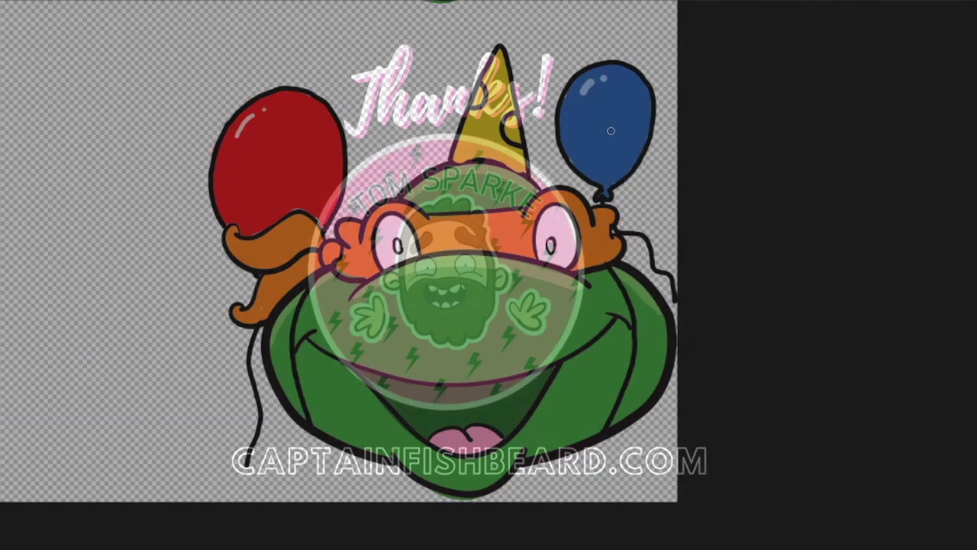